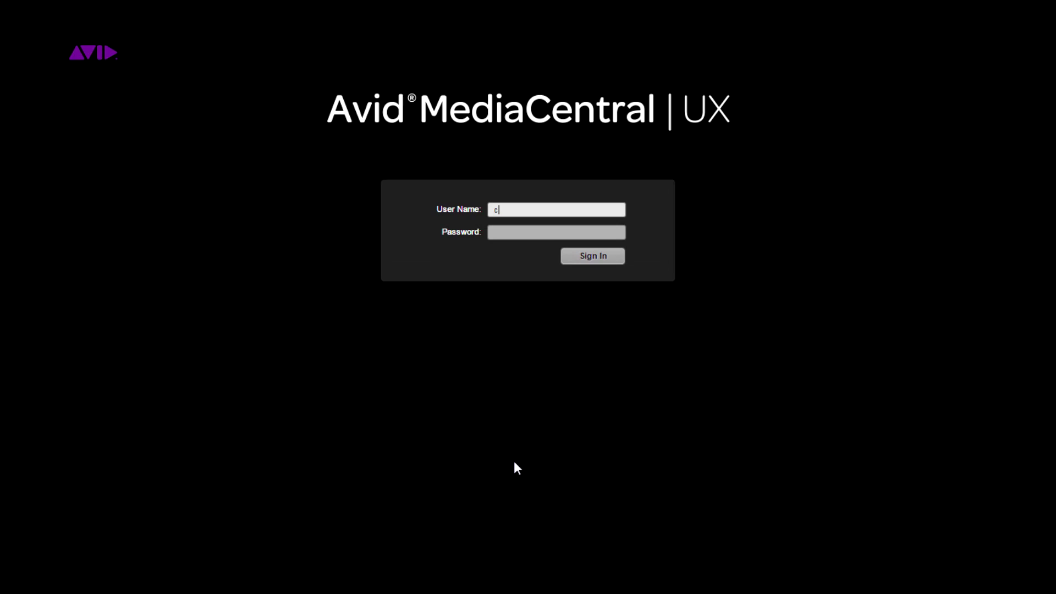
Step: Enter the user name on the sign-in screen and move on to the password field
key("Tab")
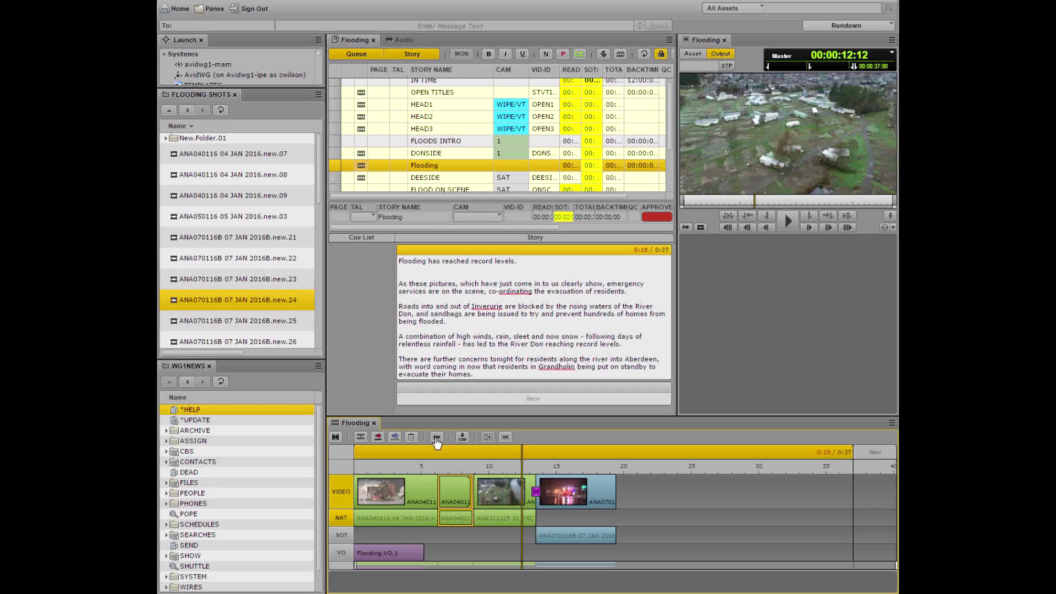
Step: Show the audio mixer and insert clip ANA070116B after the last shot of the Flooding sequence
left_click(436, 440)
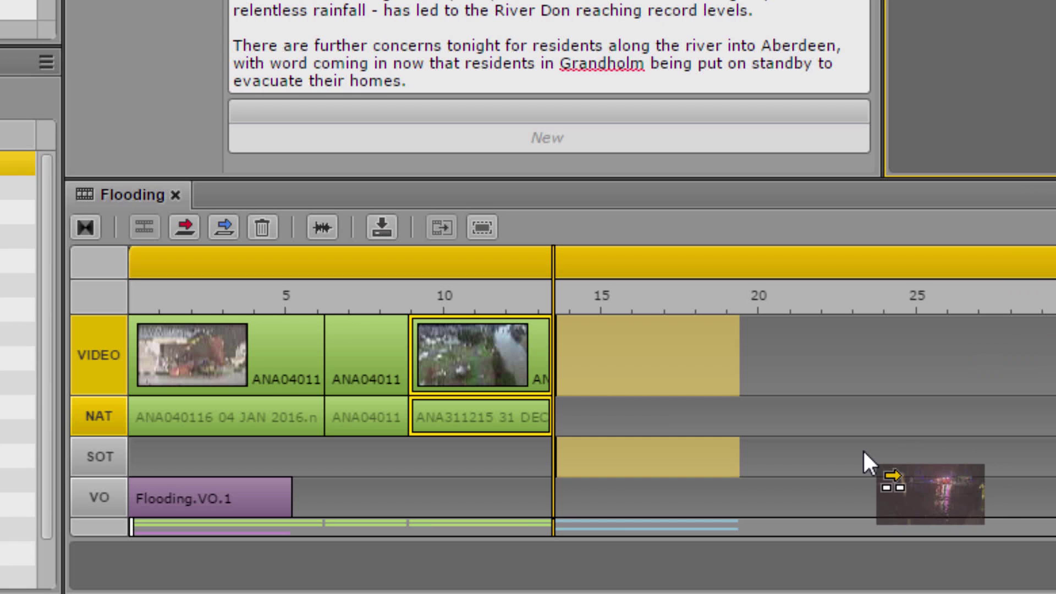
left_click_drag(863, 449, 678, 447)
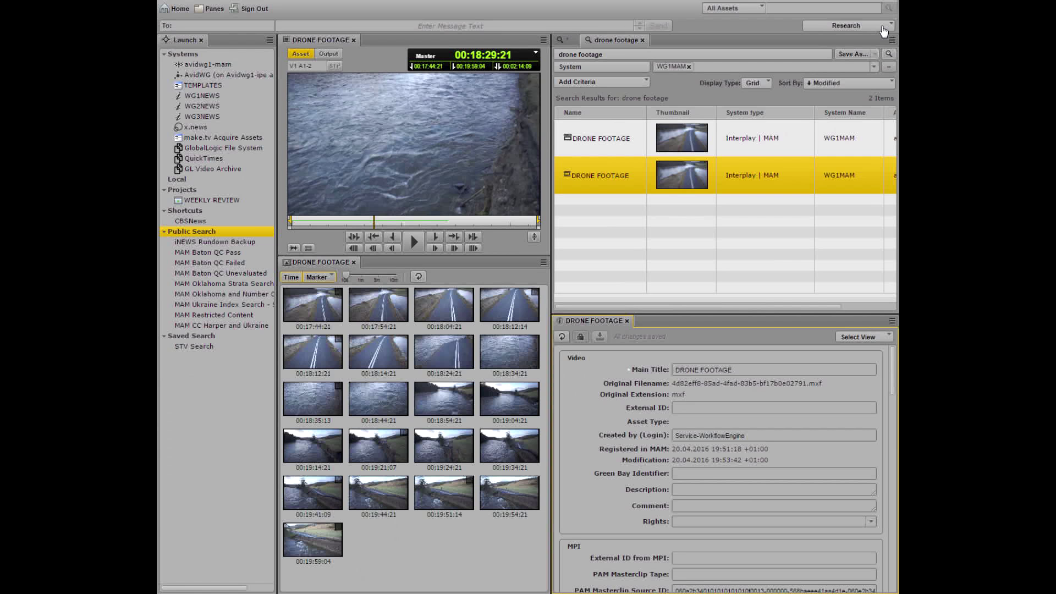
left_click(884, 28)
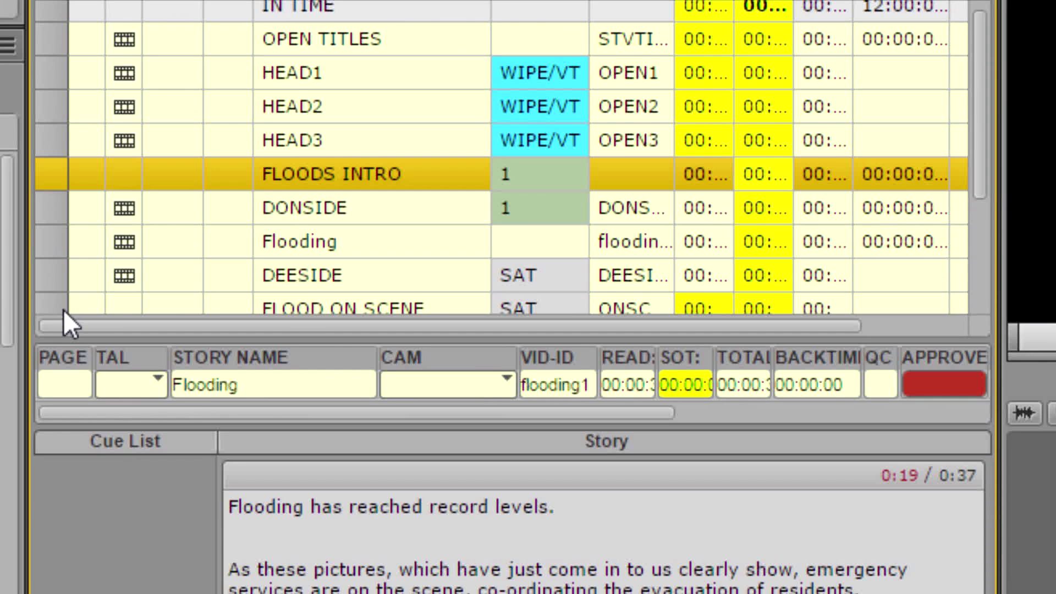
Step: Select FLOODS INTRO through FLOOD ON SCENE, check the Twitter profiles, and pause DRONE FOOTAGE at 00:18:29:21
left_click(52, 309, "shift")
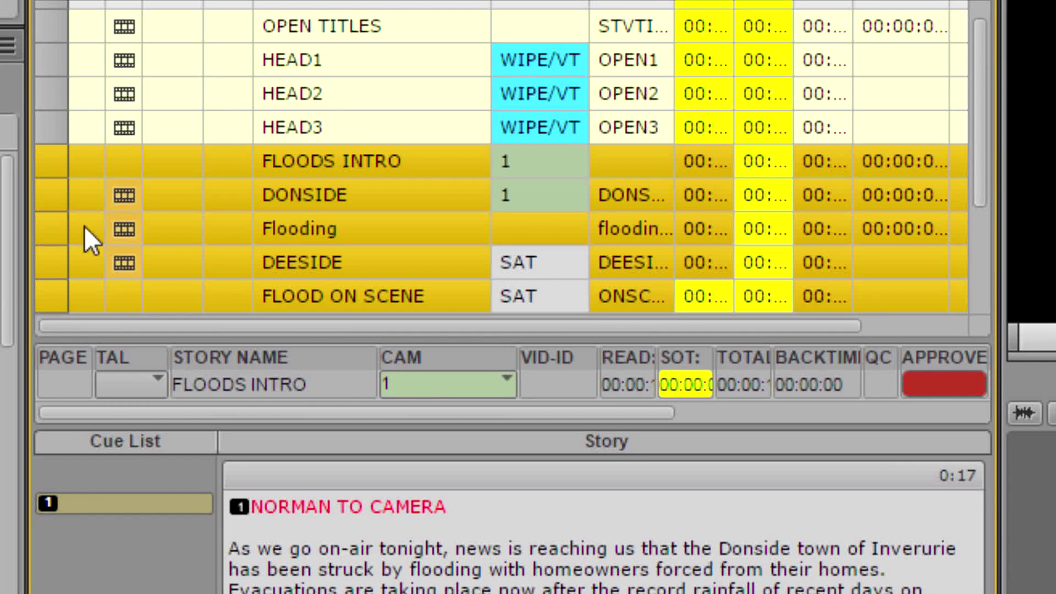
right_click(95, 203)
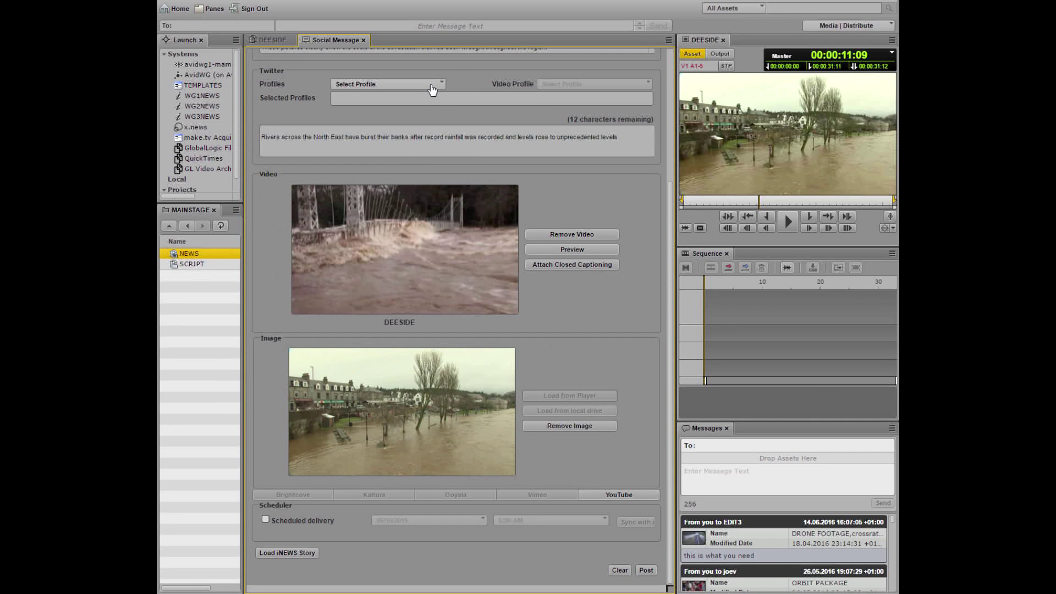
left_click(431, 86)
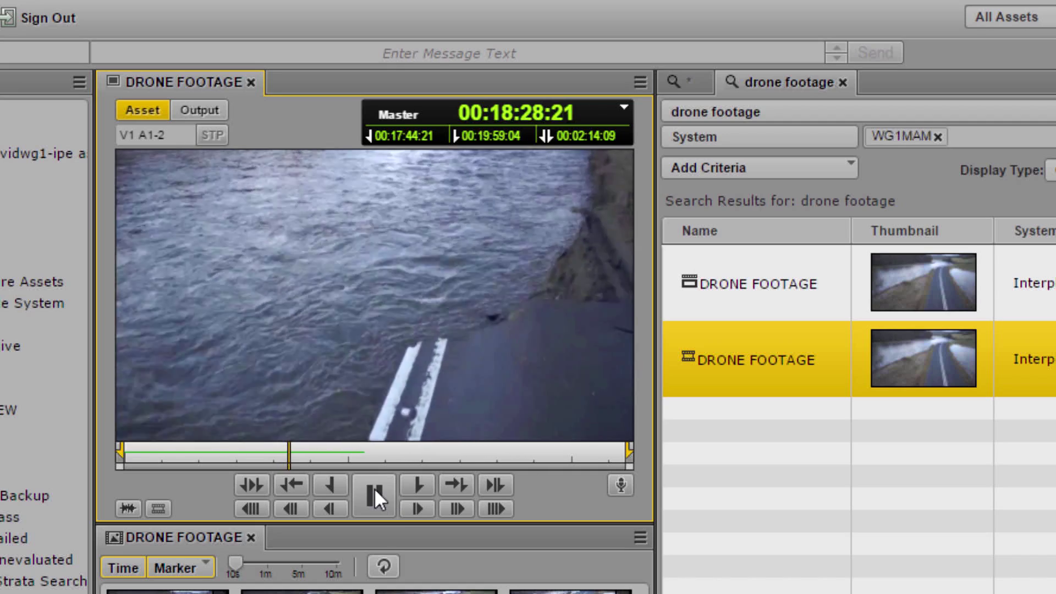
left_click(375, 490)
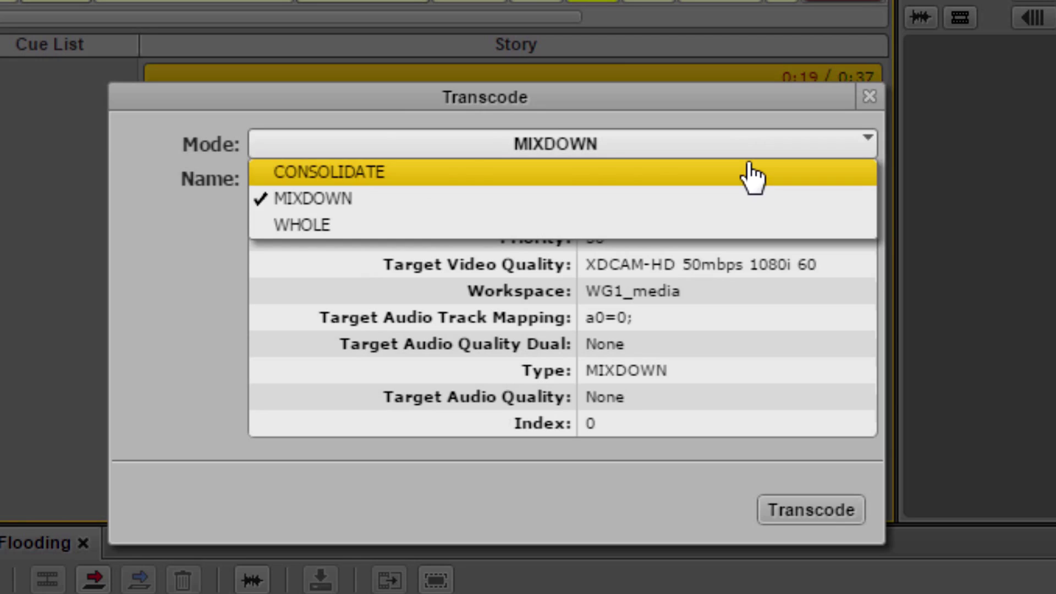
Step: Set the transcode Mode to CONSOLIDATE and look through the available Name presets
left_click(747, 170)
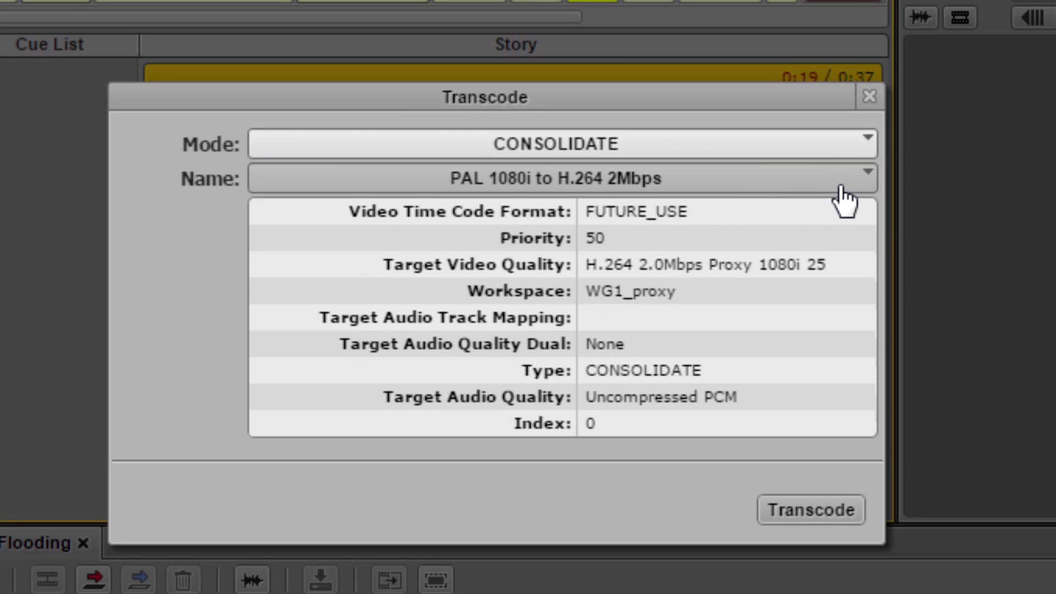
left_click(851, 194)
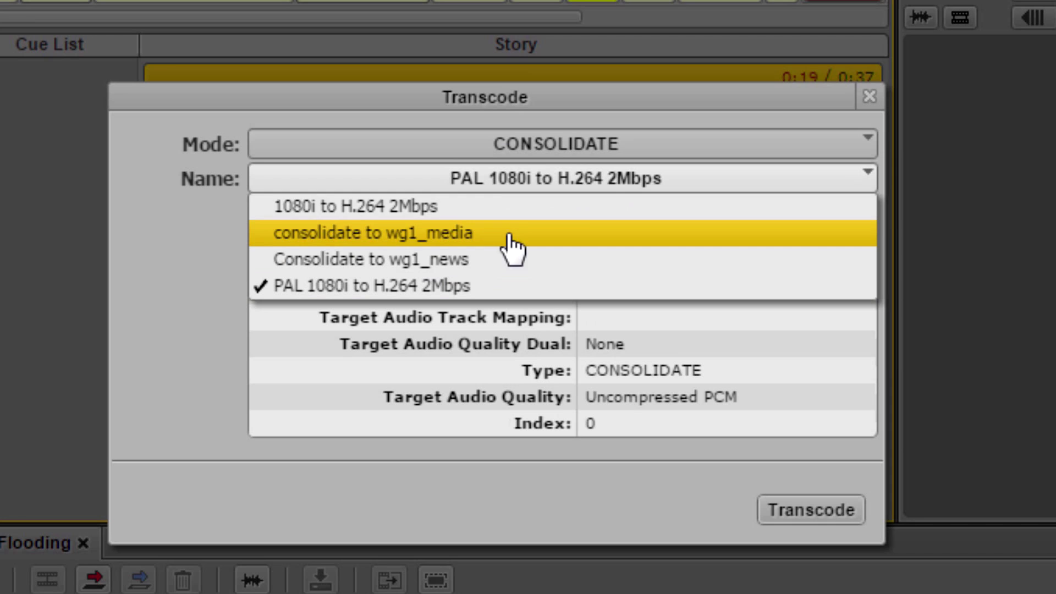
left_click(862, 182)
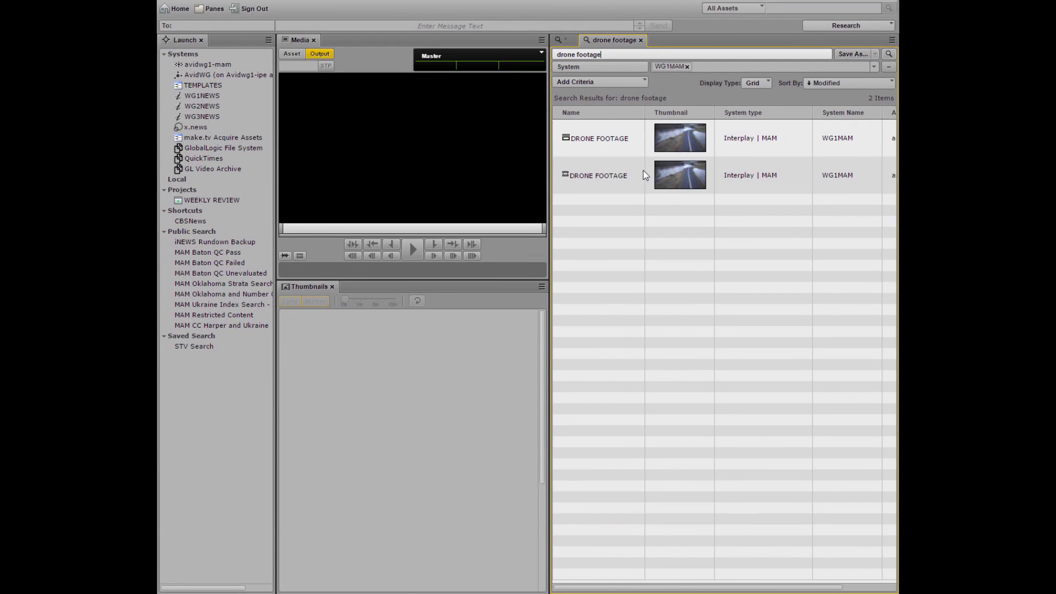
Step: Load the second DRONE FOOTAGE clip, cue it to 00:18:12:06, and browse Actions > MAM Export
double_click(579, 177)
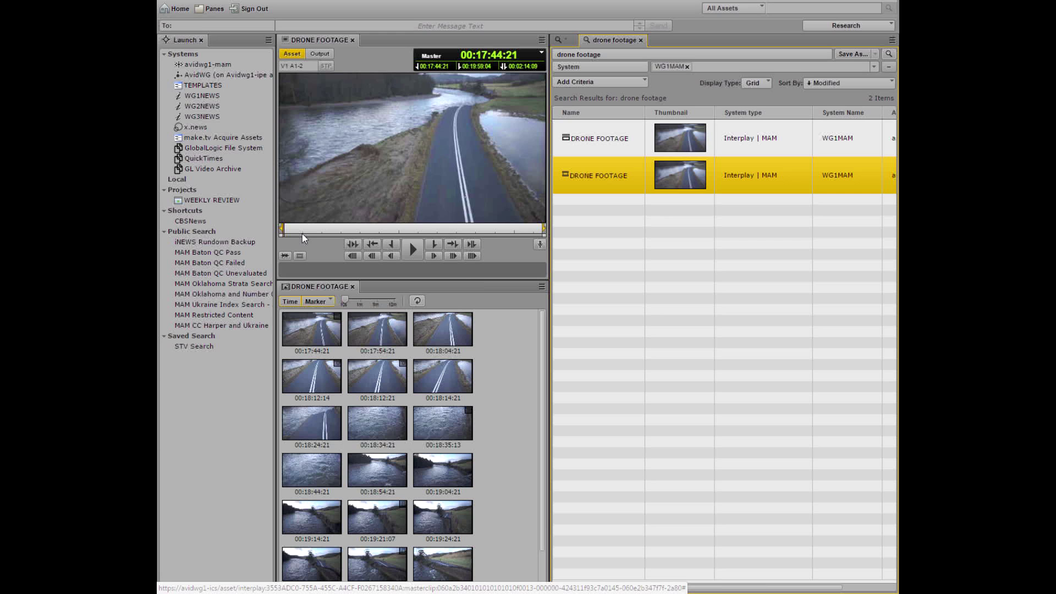
left_click_drag(290, 230, 333, 233)
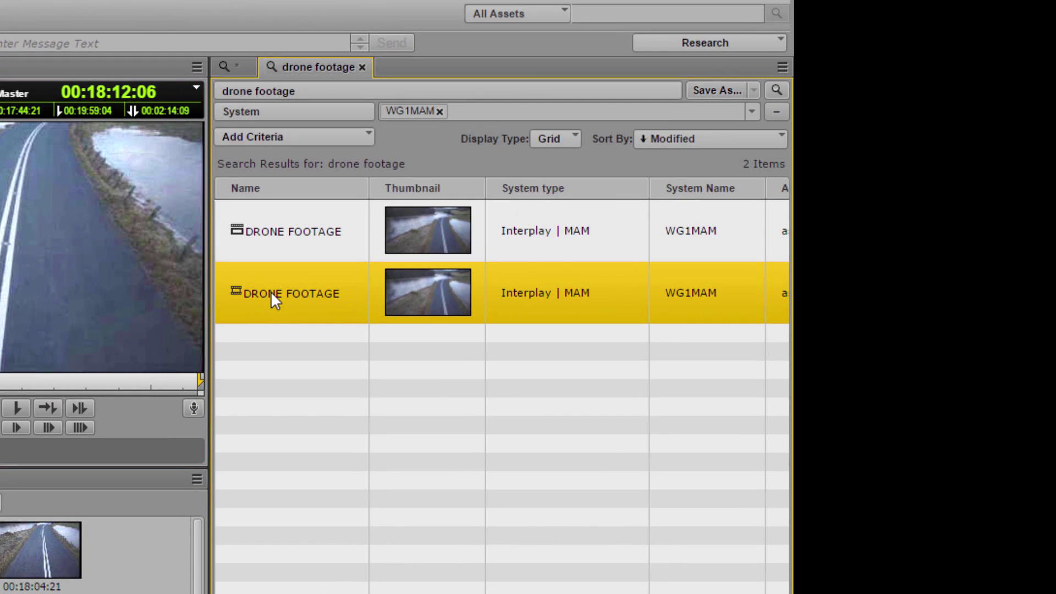
right_click(587, 174)
mouse_move(335, 353)
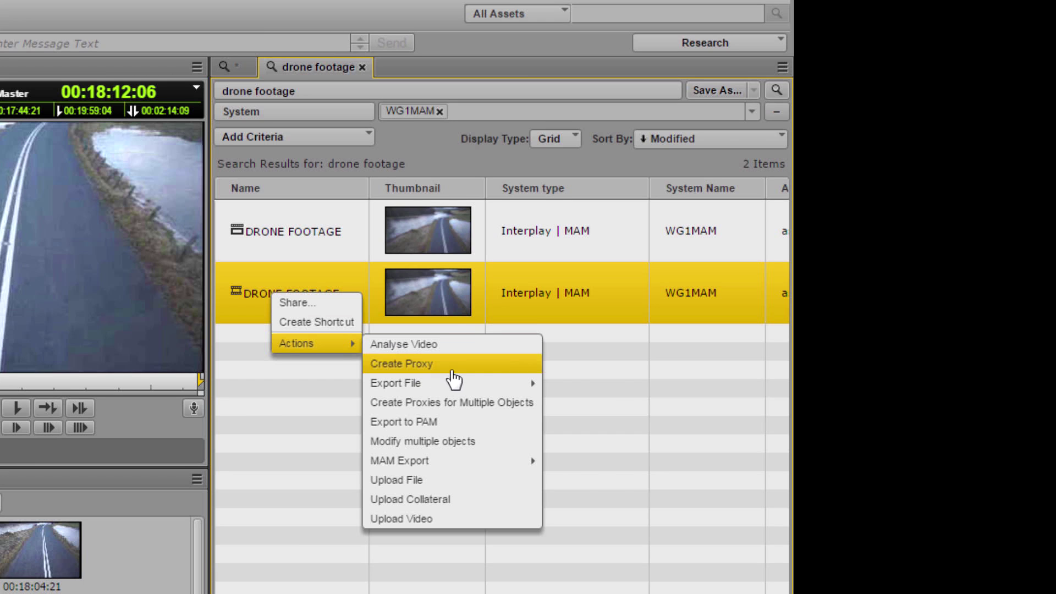
mouse_move(479, 466)
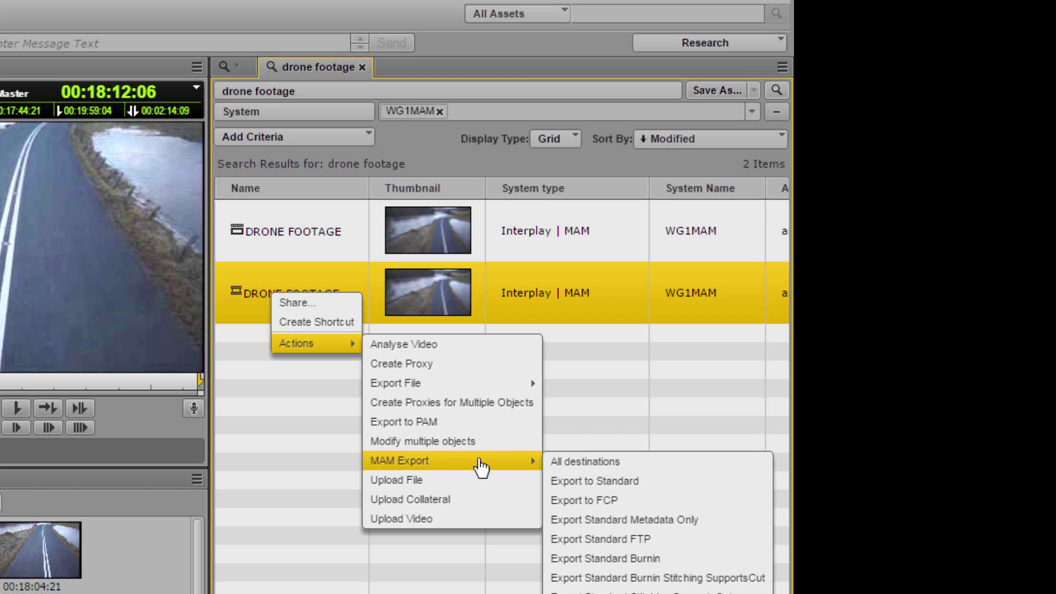
left_click(285, 403)
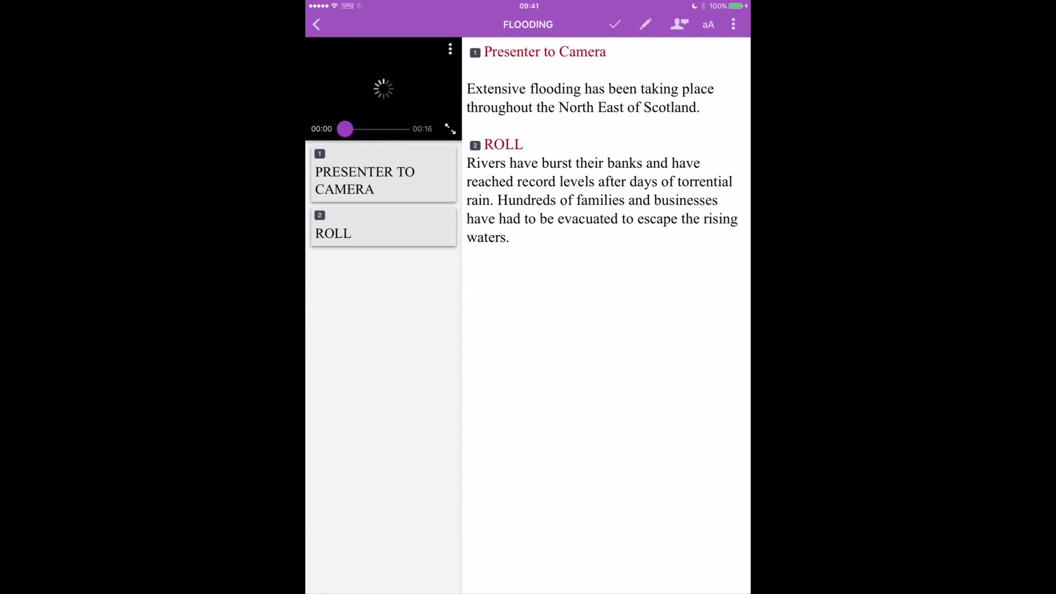
Step: Play the FLOODING story's attached video full screen in the mobile app
left_click(450, 128)
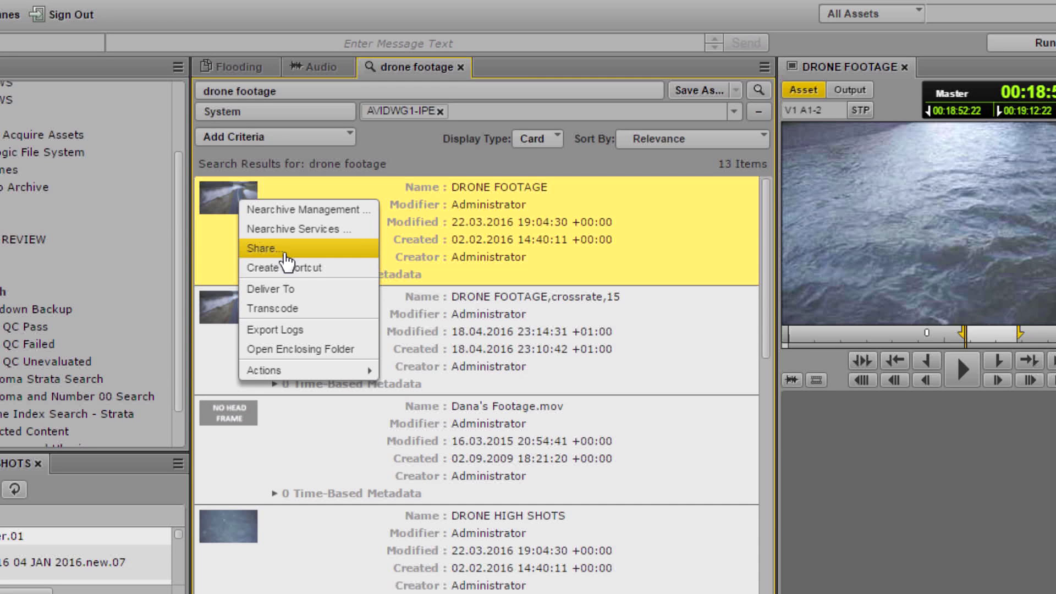
Step: Share DRONE FOOTAGE in a message addressed to the edit2 suite and start writing the body
left_click(285, 251)
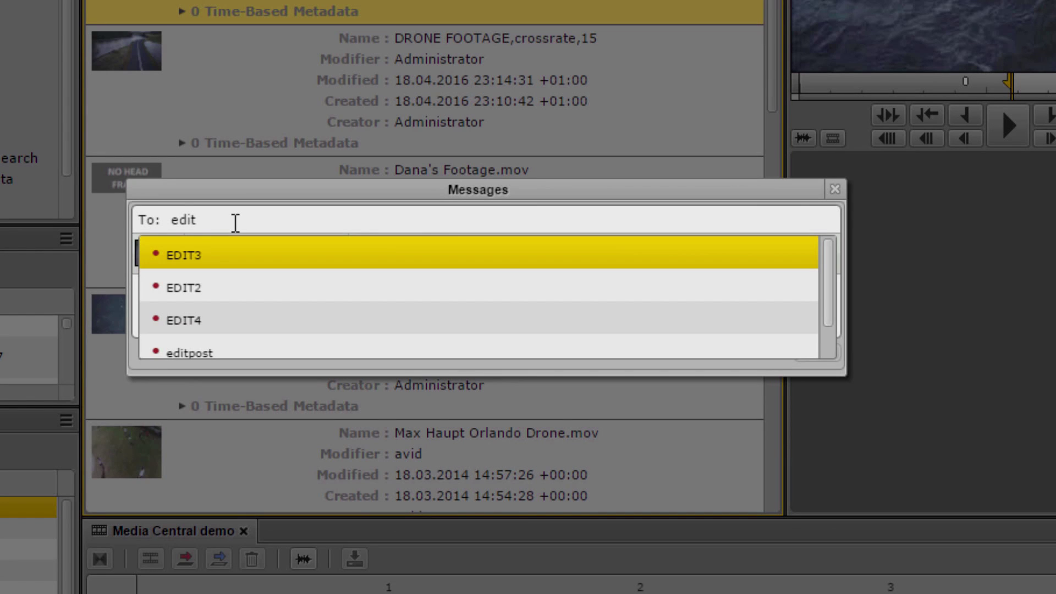
type("edit2")
left_click(219, 288)
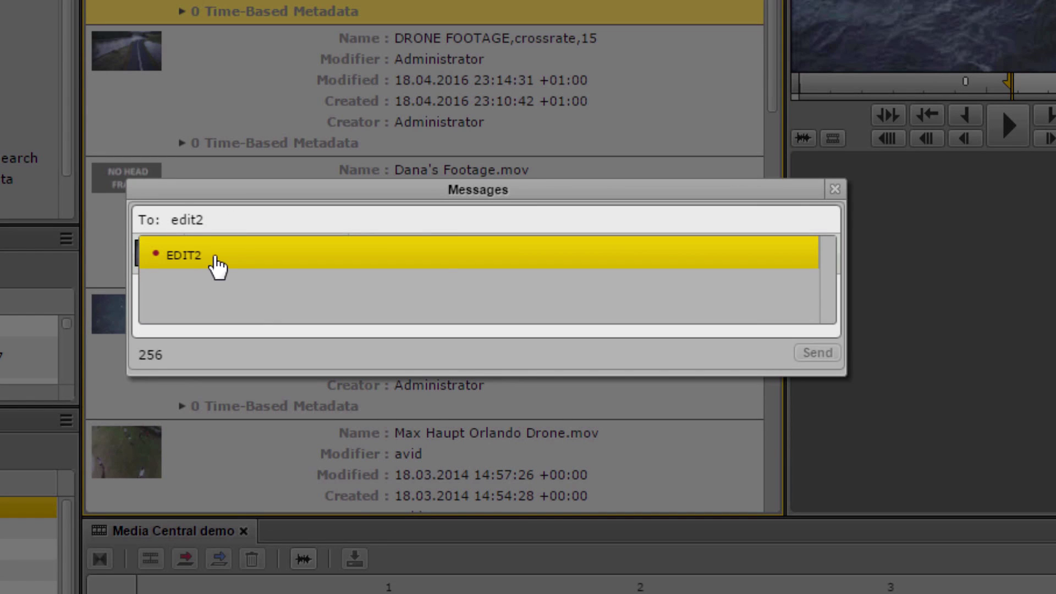
left_click(186, 303)
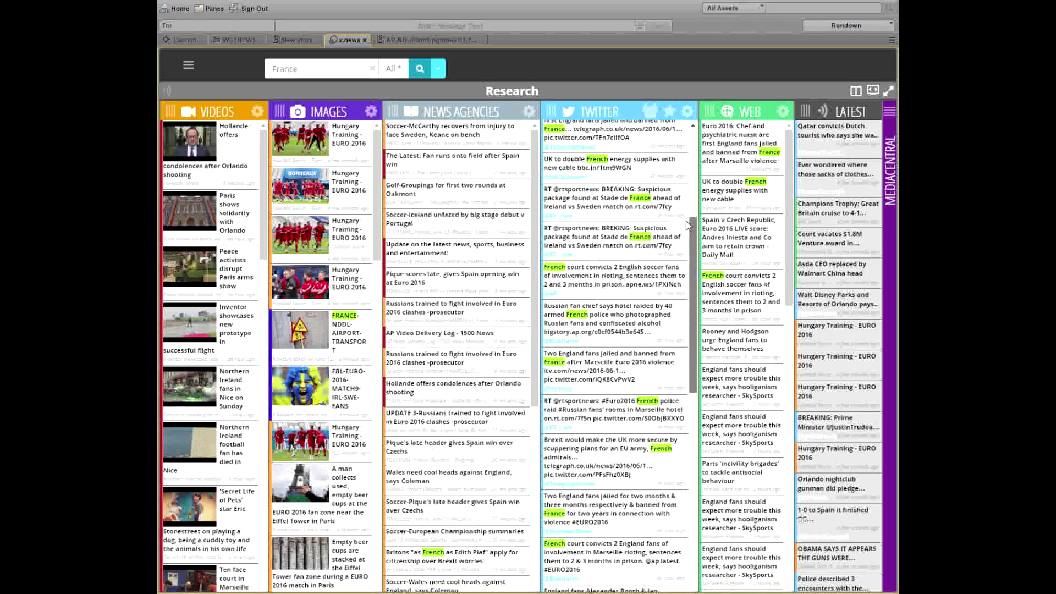
Step: Search the assets for 'flooding' using the suggested search term
left_click_drag(787, 174, 789, 305)
type("l")
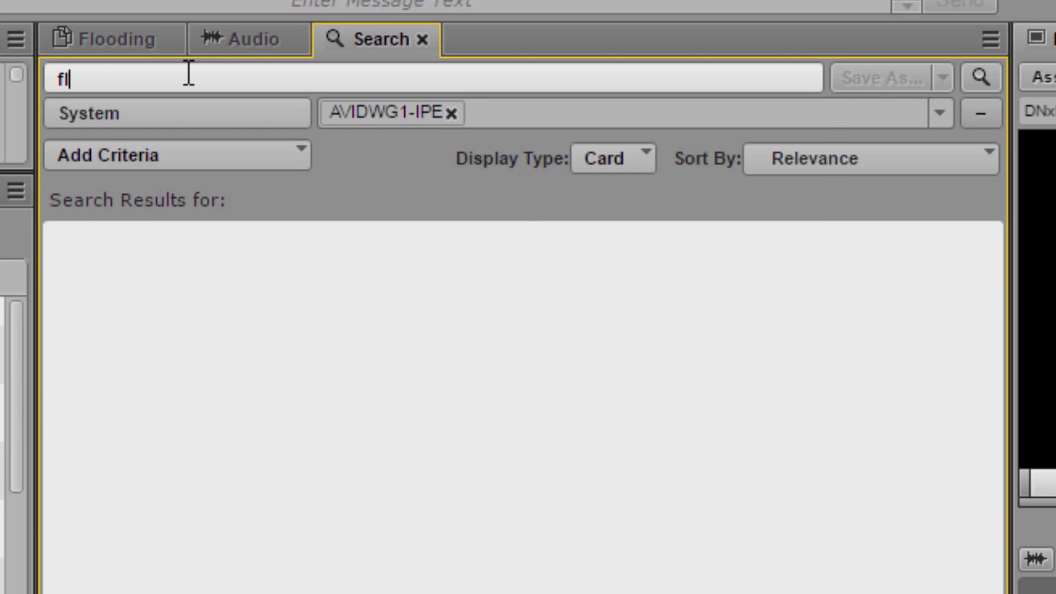
type("ood")
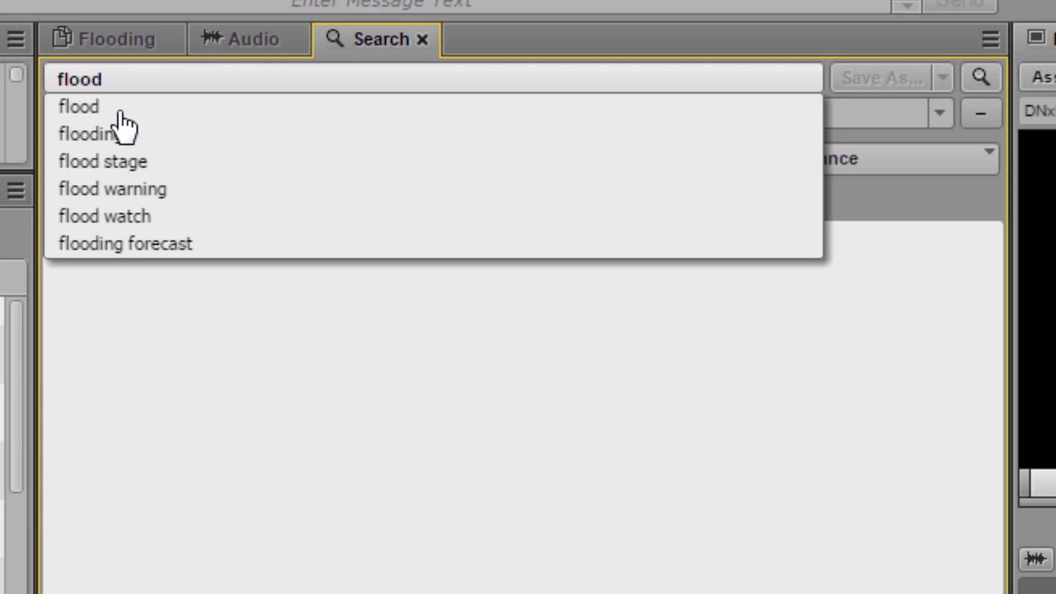
left_click(138, 149)
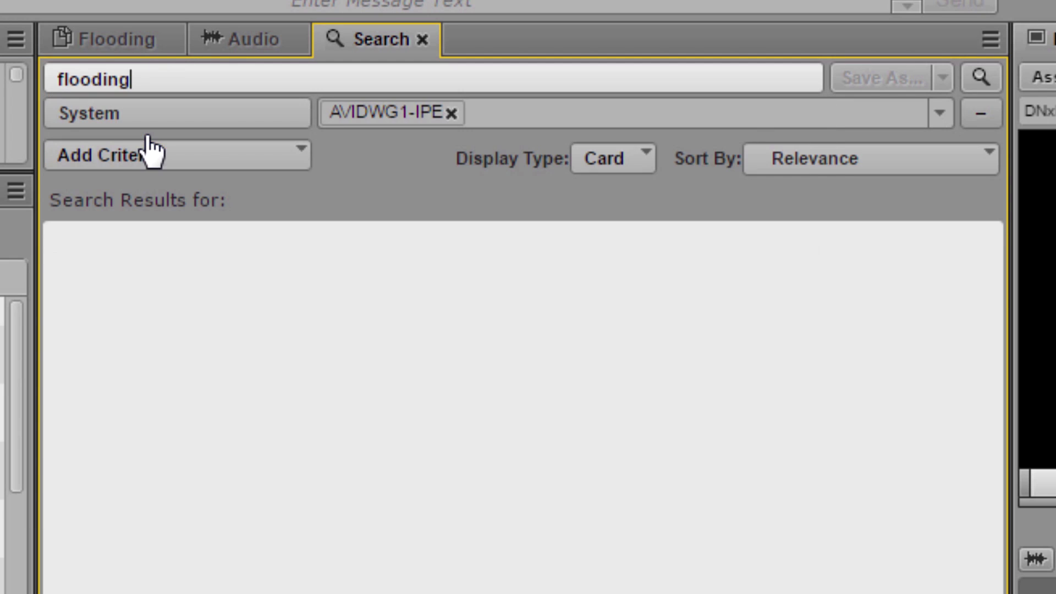
left_click(987, 78)
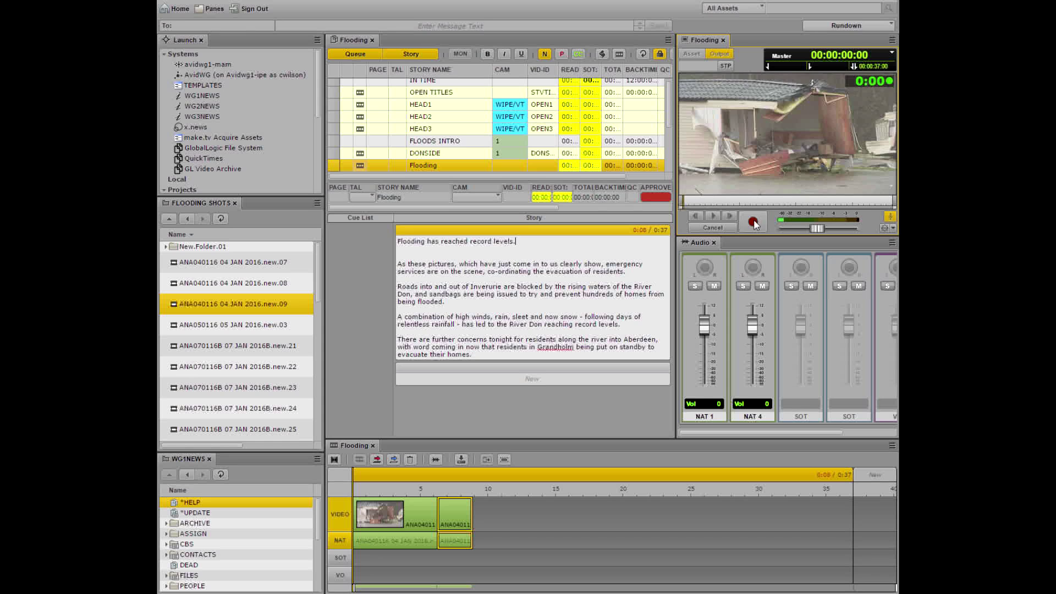
Step: Record a voiceover for the Flooding story, review the CAM choices, and start saving the search
left_click(753, 223)
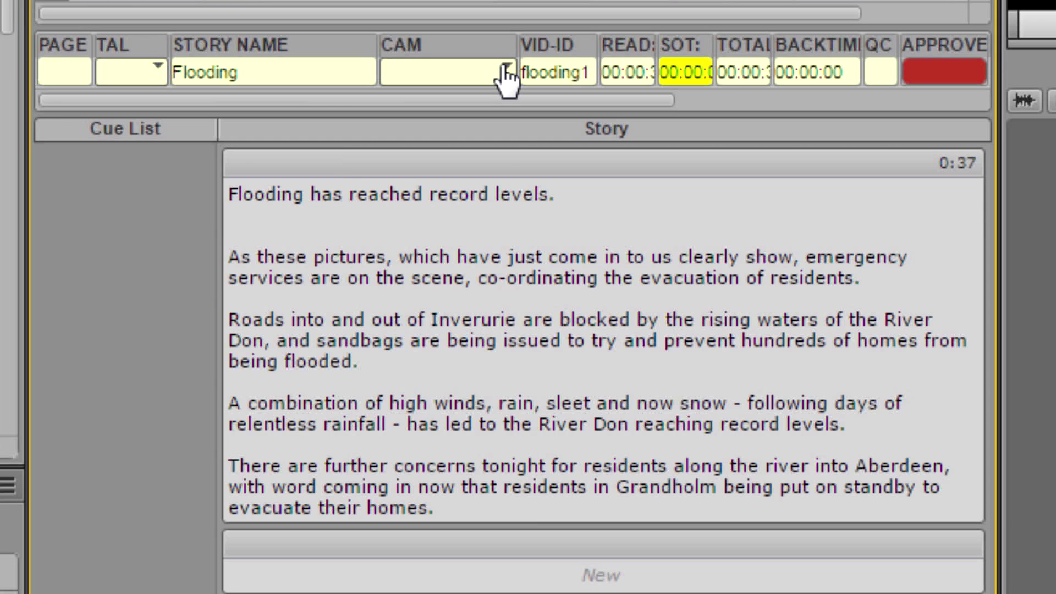
left_click(498, 196)
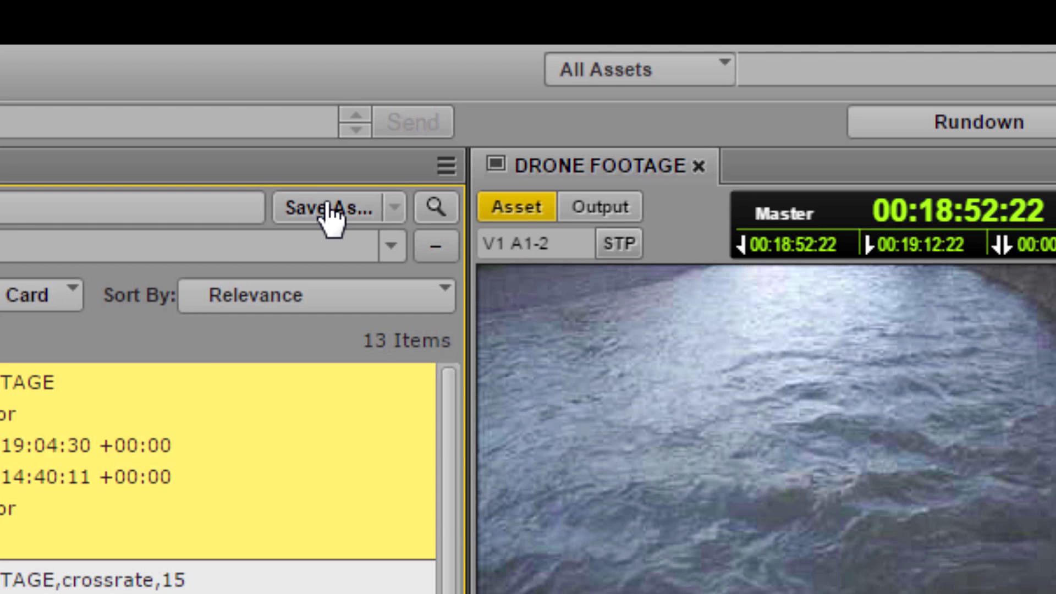
left_click(329, 206)
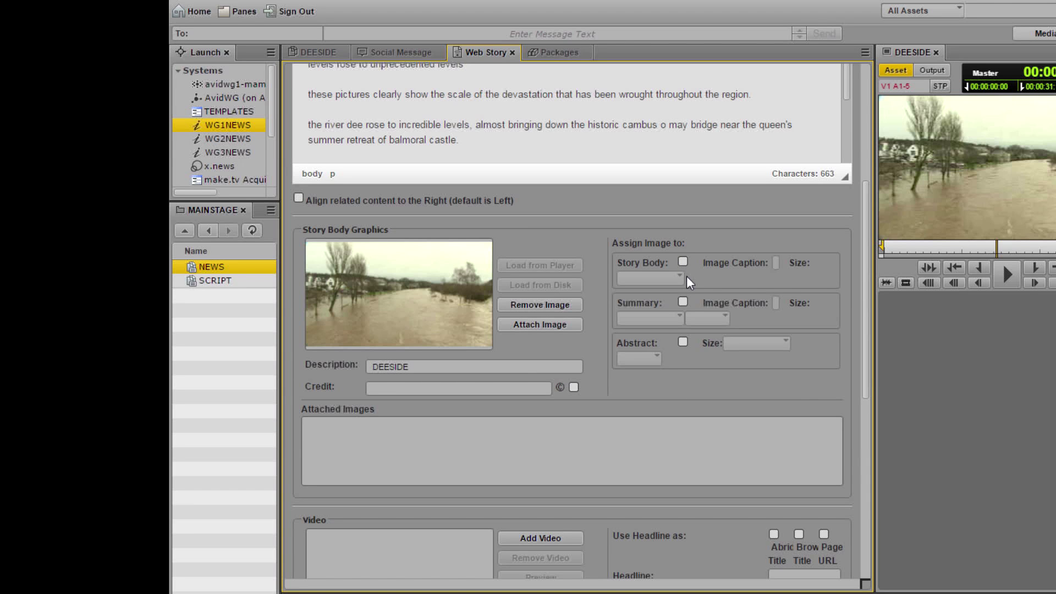
Step: Attach the DEESIDE image to Story Body at 90, Summary at 50 and Abstract at 30
left_click(683, 262)
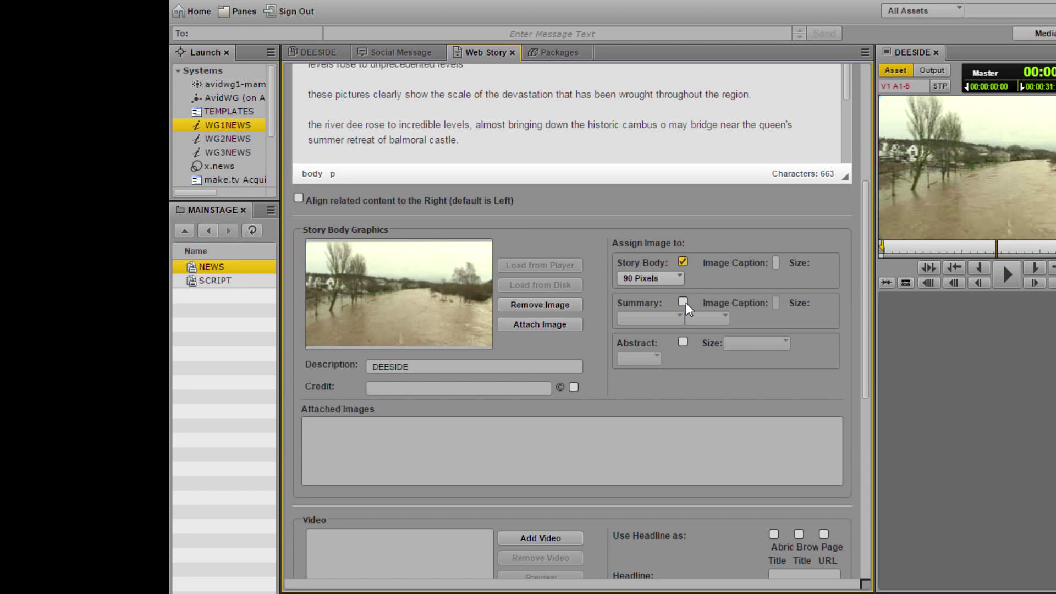
left_click(683, 302)
left_click(683, 343)
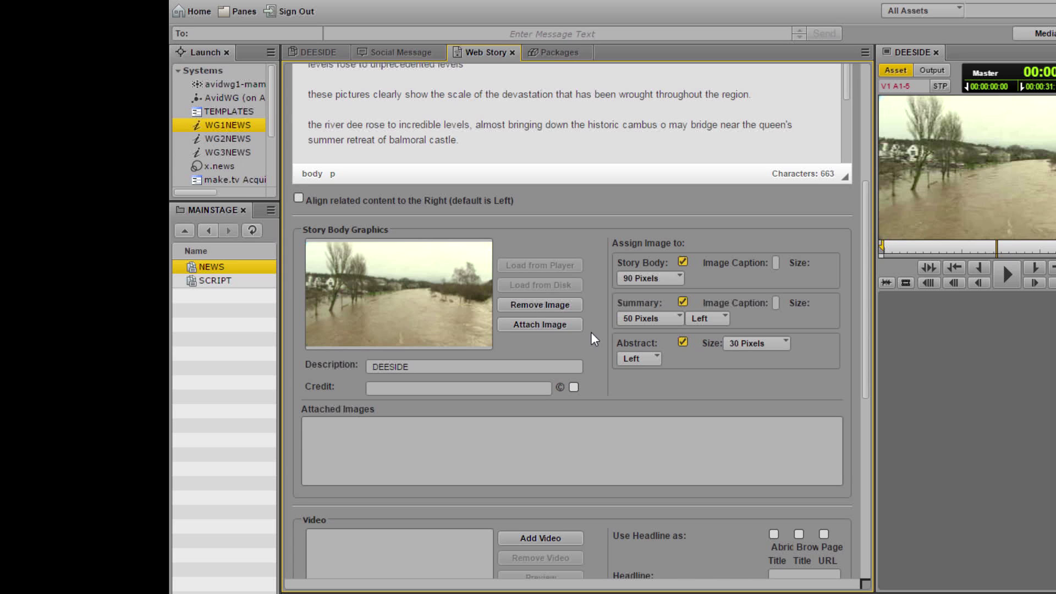
left_click(540, 325)
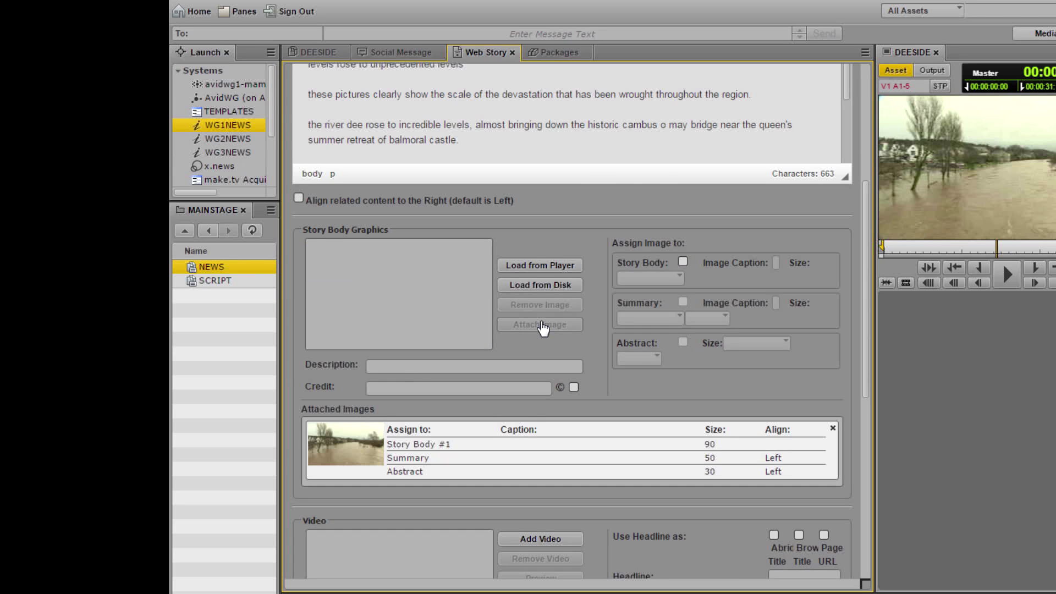